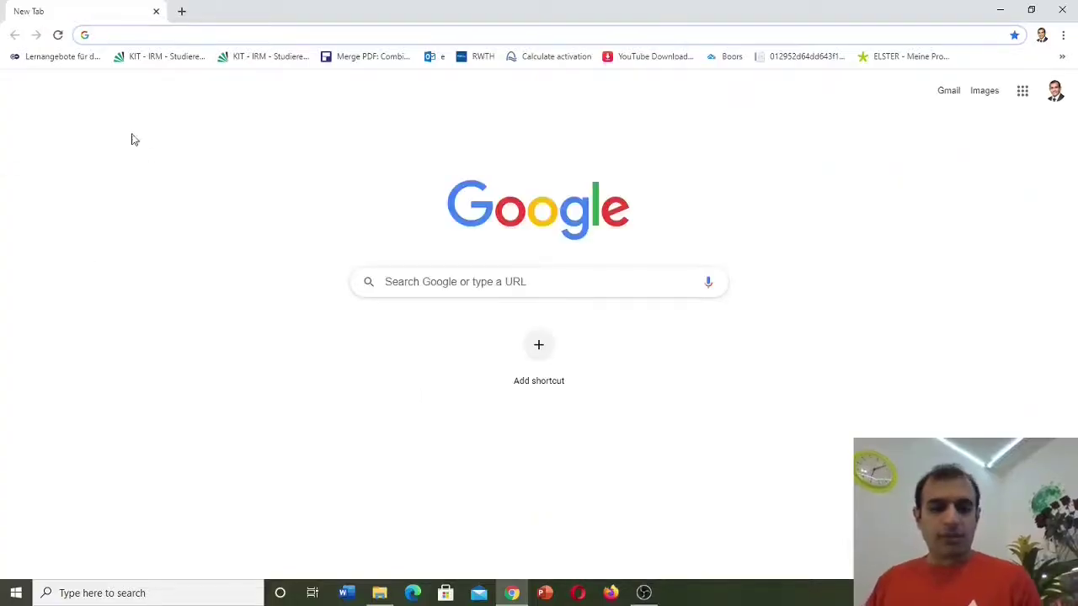
# - Go to youtube.com, open the Women 64kg A - 2018 Weightlifting World Championships video, and pause its eBay ad
pyautogui.write('yo')
pyautogui.press('Return')
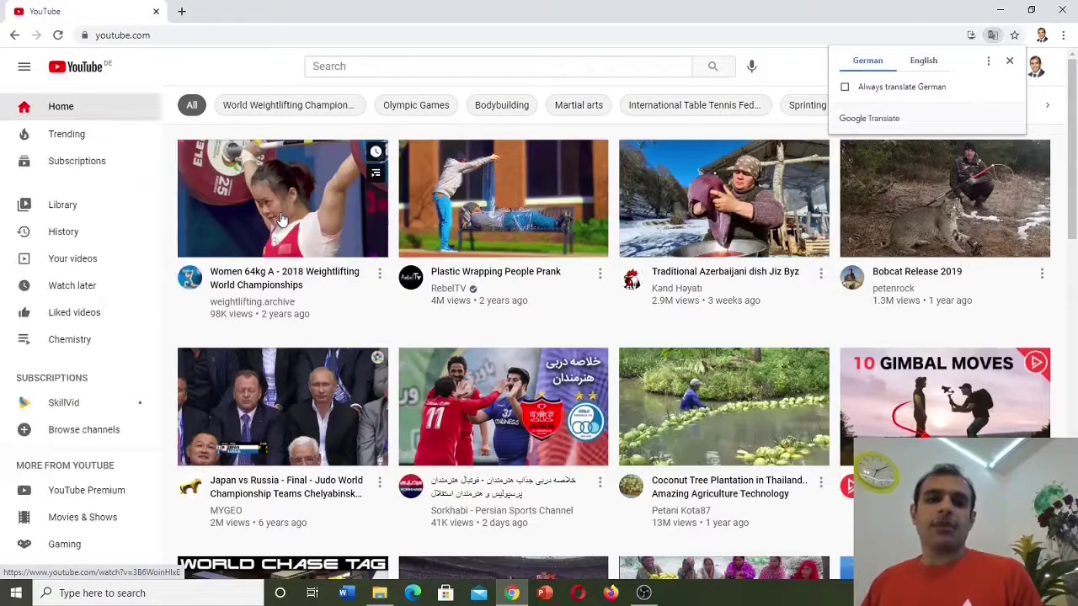
pyautogui.click(257, 189)
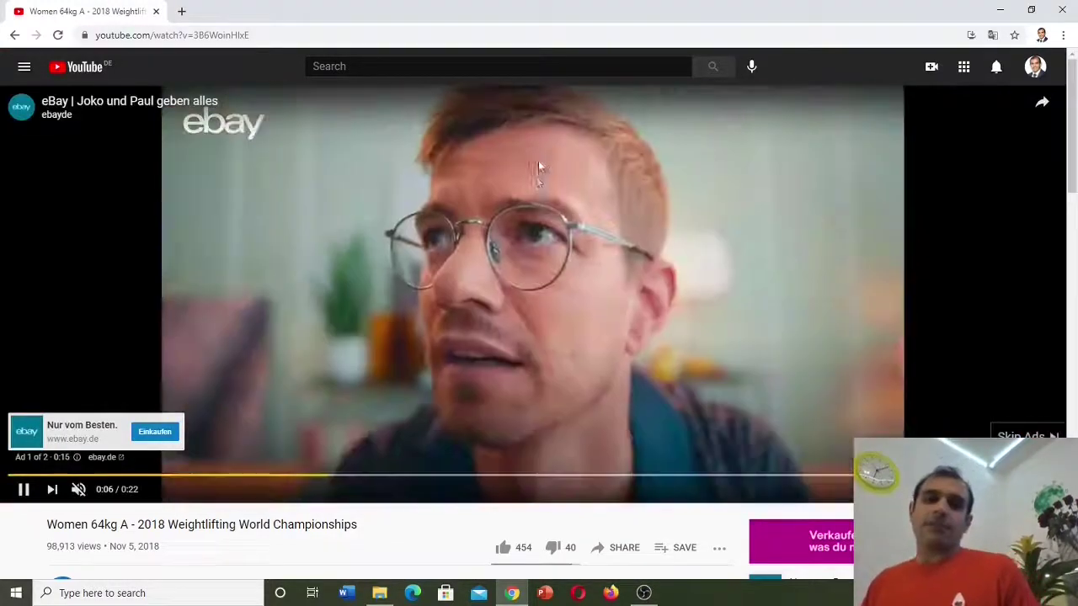
pyautogui.click(542, 182)
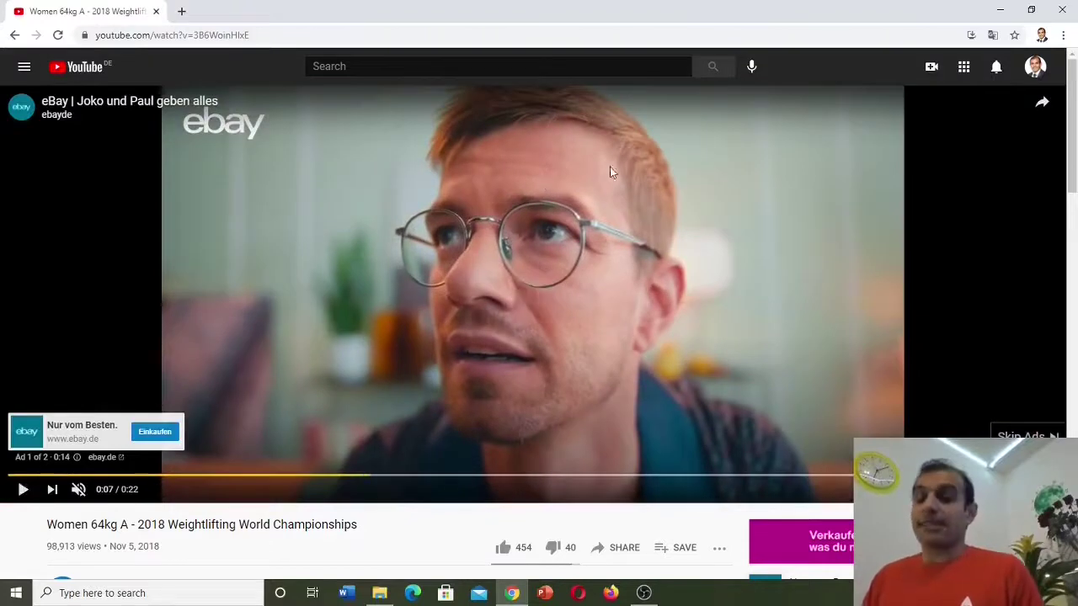
# - Go to Chrome's installed Extensions page, then launch the Chrome Web Store in a new tab from its side panel
pyautogui.click(1063, 35)
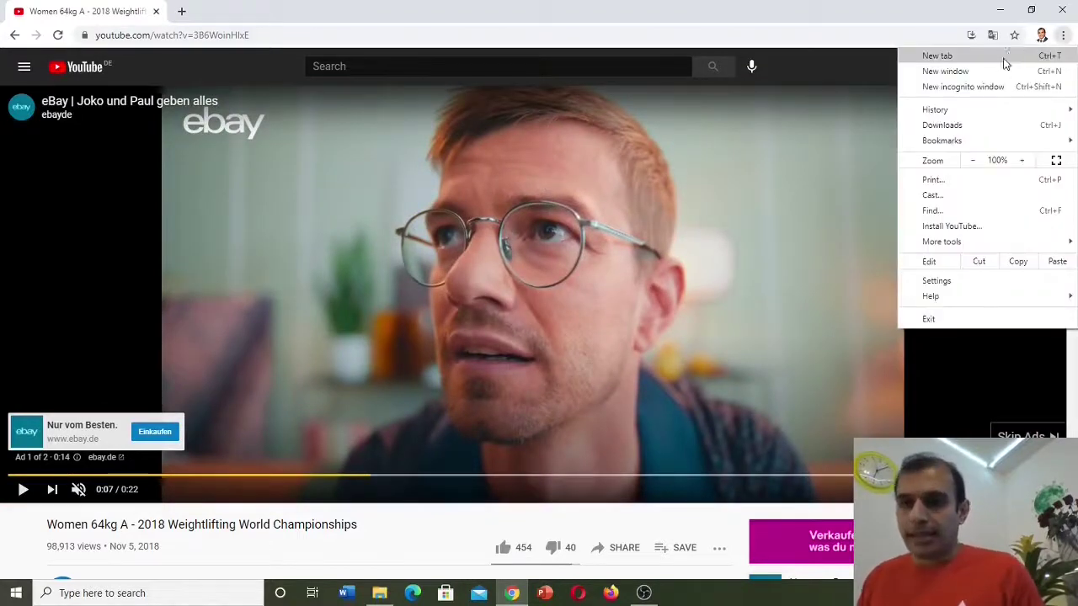
pyautogui.moveTo(965, 245)
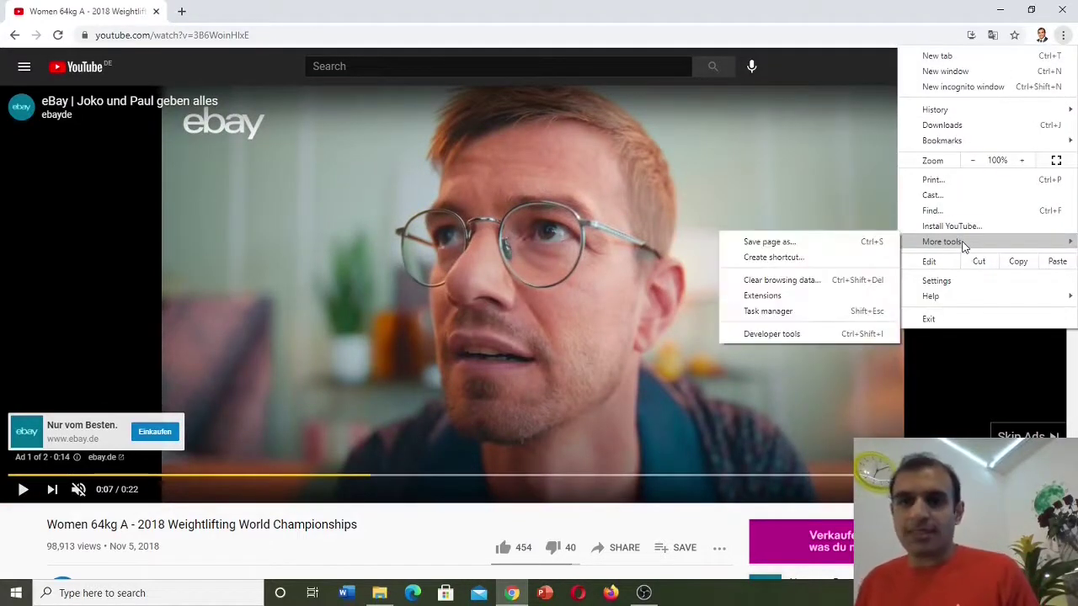
pyautogui.click(762, 296)
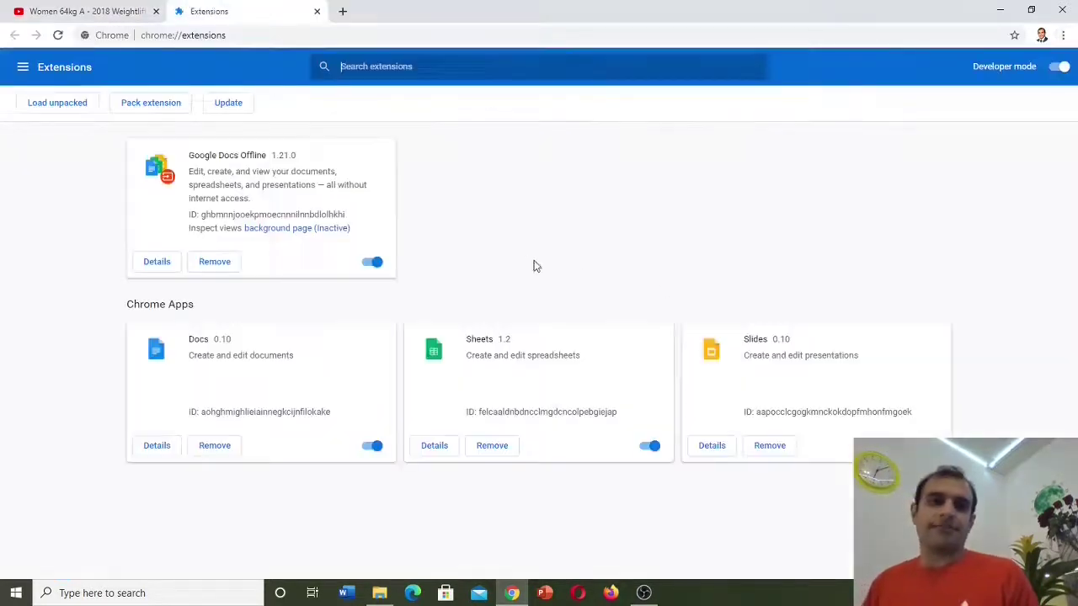
pyautogui.click(23, 74)
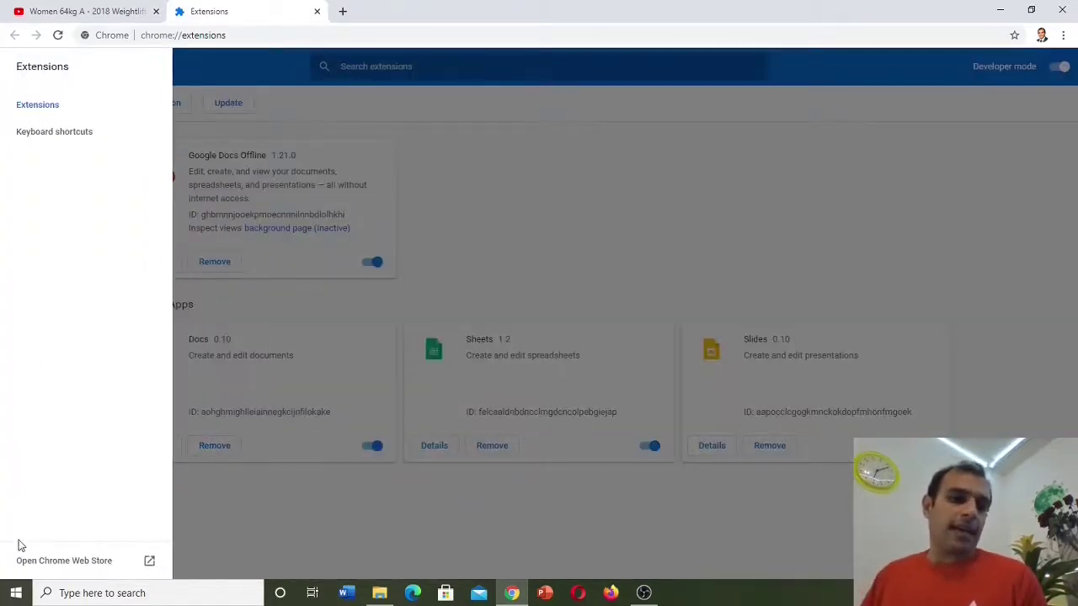
pyautogui.click(64, 561)
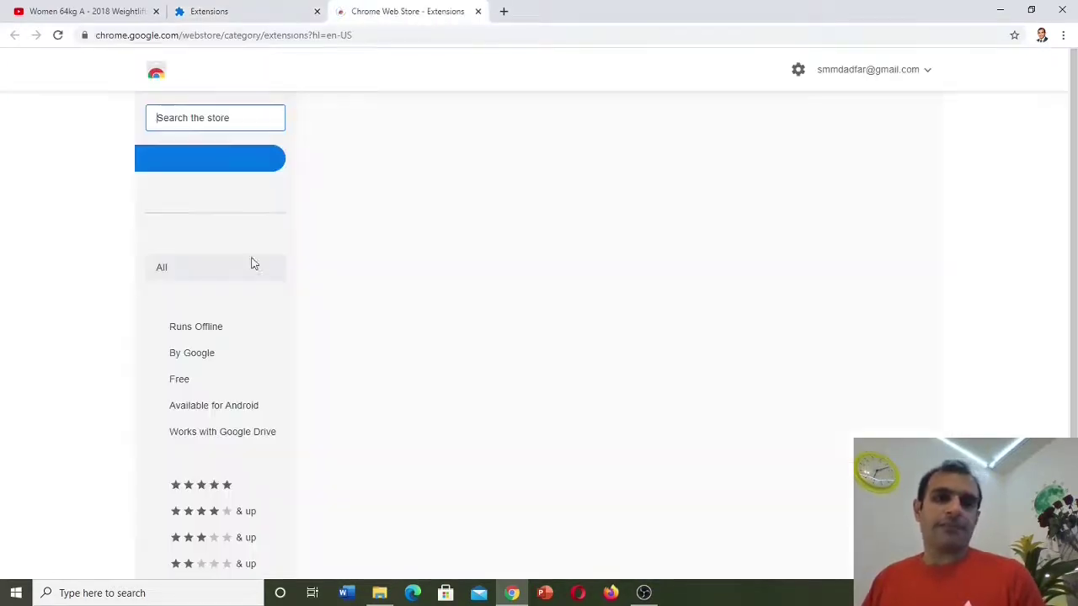
# - Search the Chrome Web Store for 'adblock' and browse the results
pyautogui.click(209, 117)
pyautogui.write('adblock')
pyautogui.press('Return')
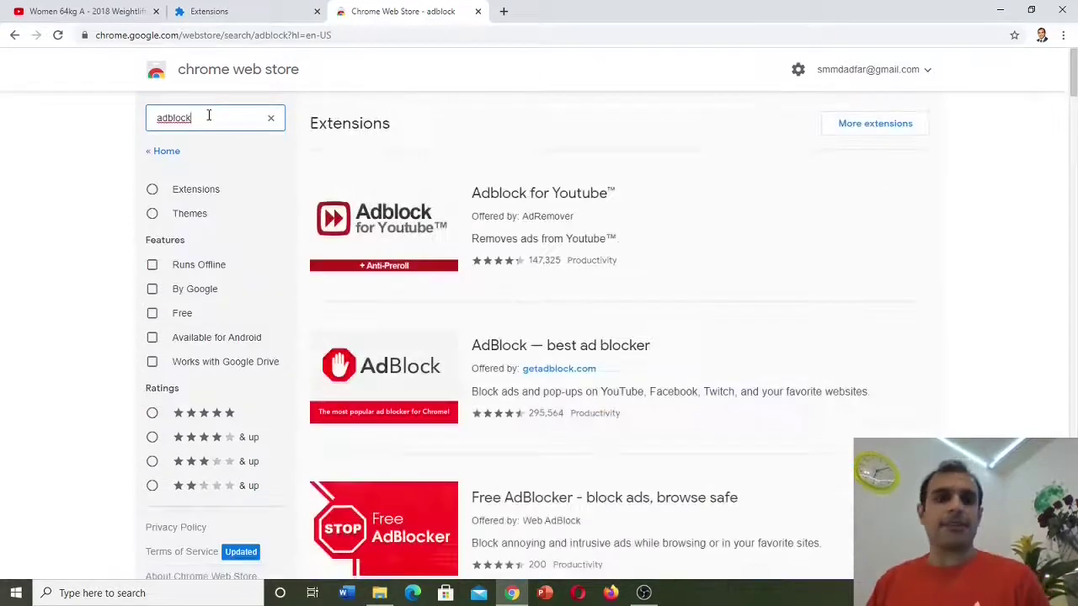
pyautogui.scroll(-1, 359, 397)
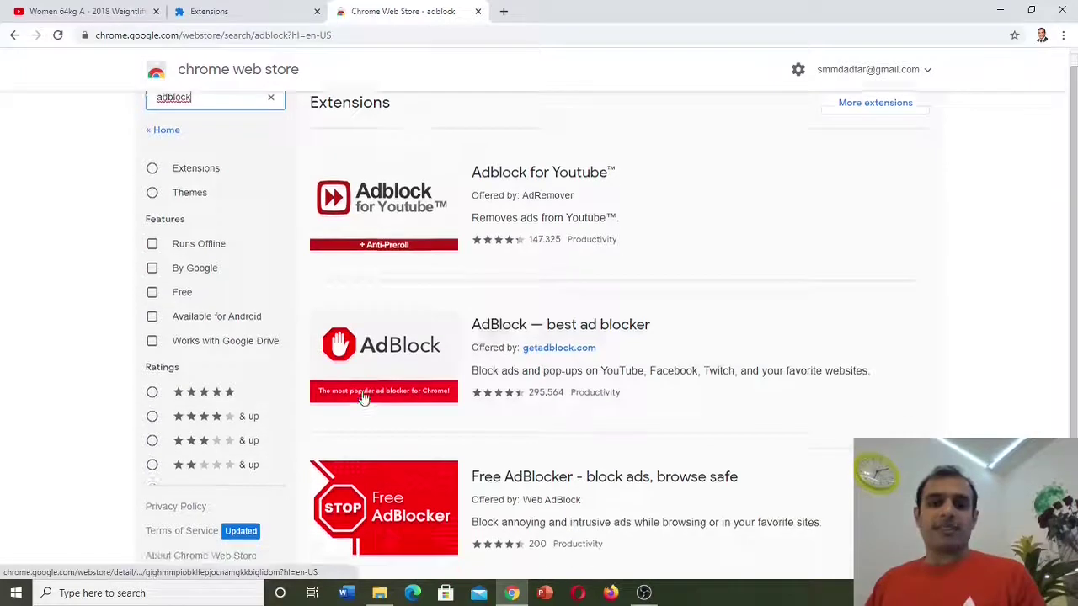
pyautogui.scroll(-1, 361, 396)
pyautogui.scroll(1, 361, 395)
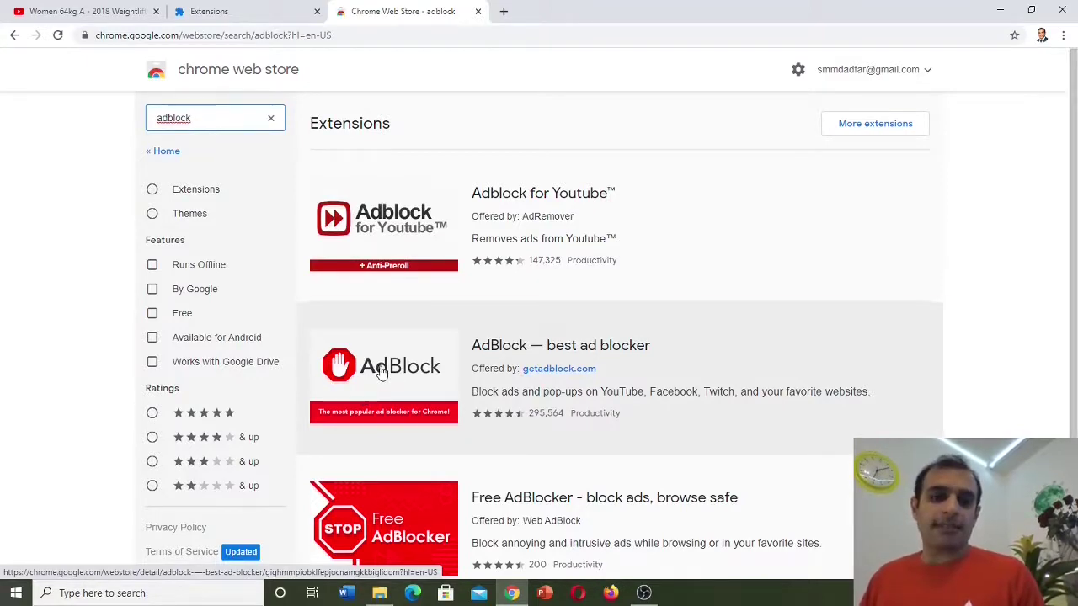
# - Add the 'AdBlock — best ad blocker' extension to Chrome and confirm the install
pyautogui.click(380, 372)
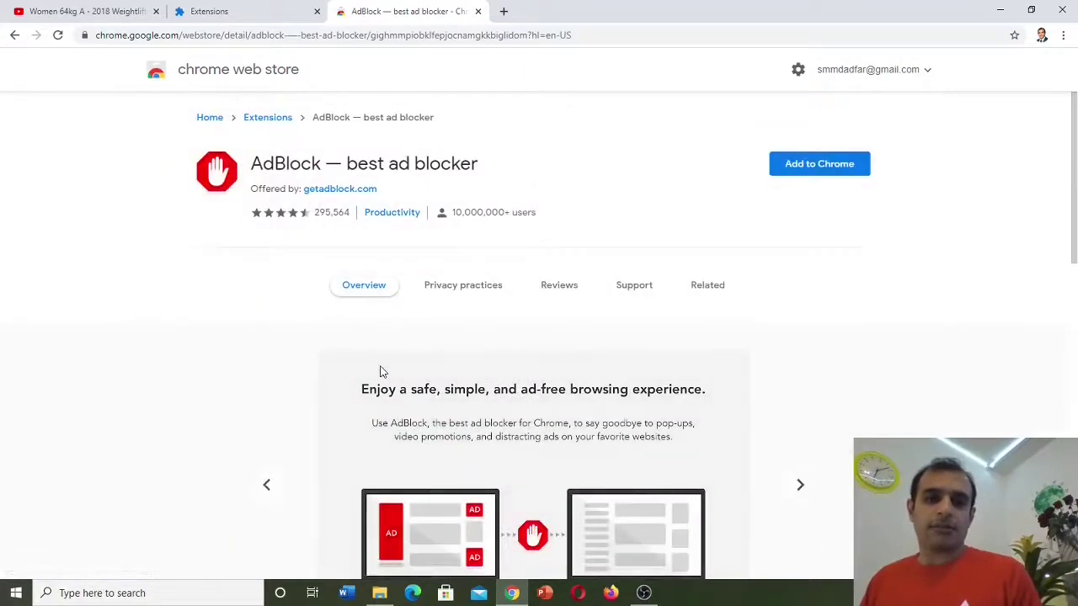
pyautogui.click(829, 171)
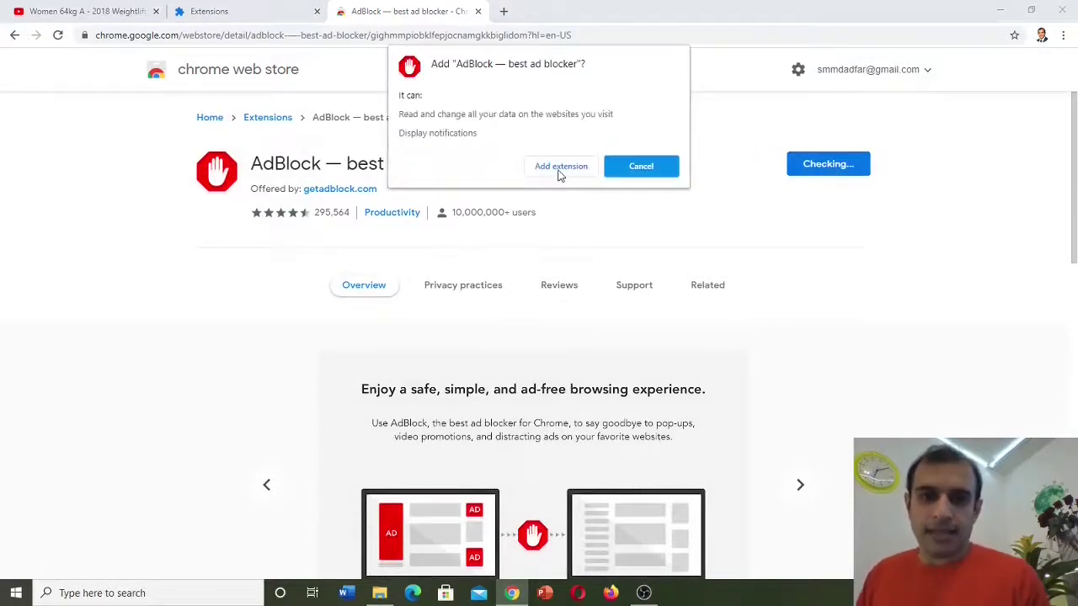
pyautogui.click(558, 167)
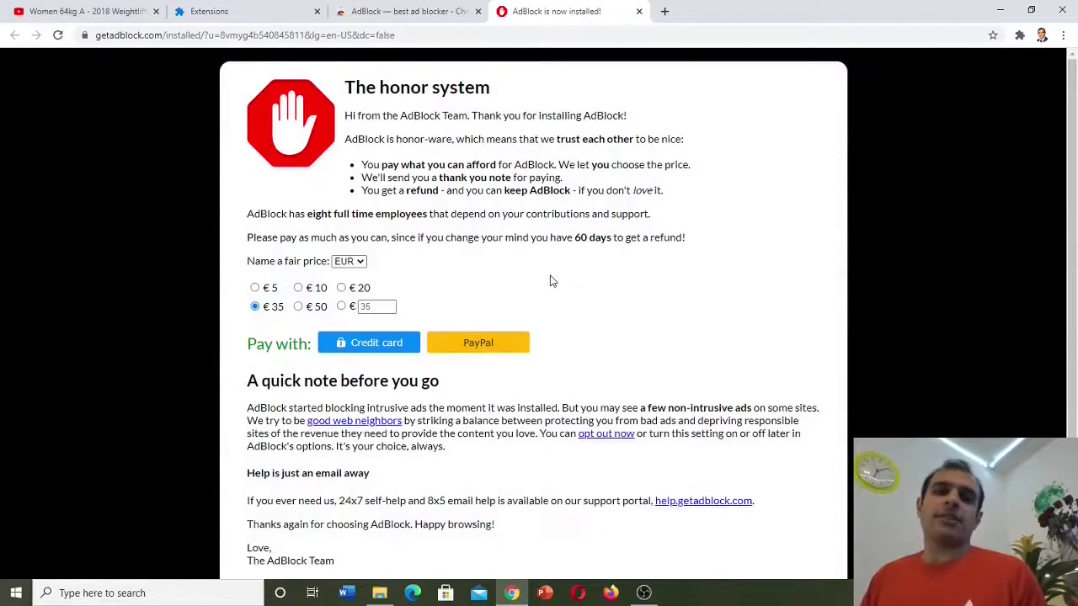
# - Close Chrome and relaunch it from the taskbar so the getadblock.com tab comes back
pyautogui.click(1062, 11)
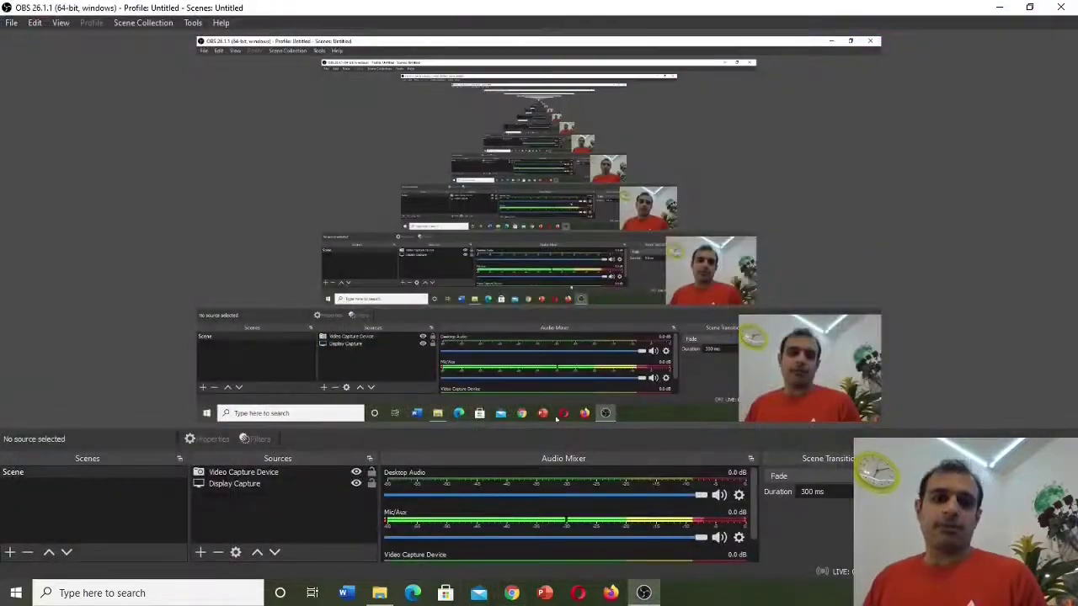
pyautogui.click(510, 594)
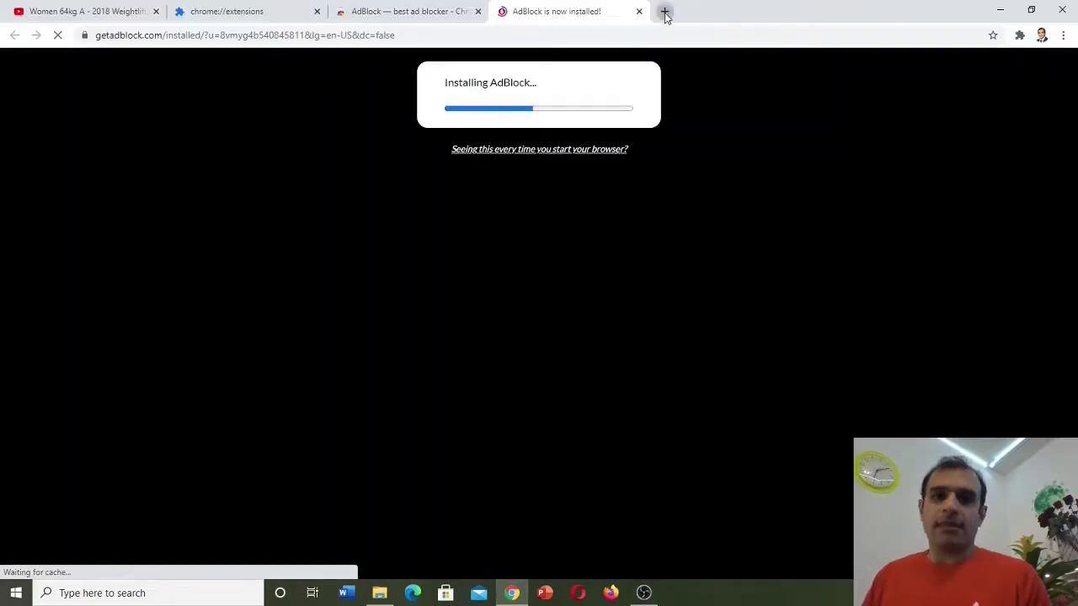
# - In a new tab on youtube.com, play 'Table Topping Strangers Prank!' and pause it at 0:07, ad-free
pyautogui.click(664, 11)
pyautogui.write('you')
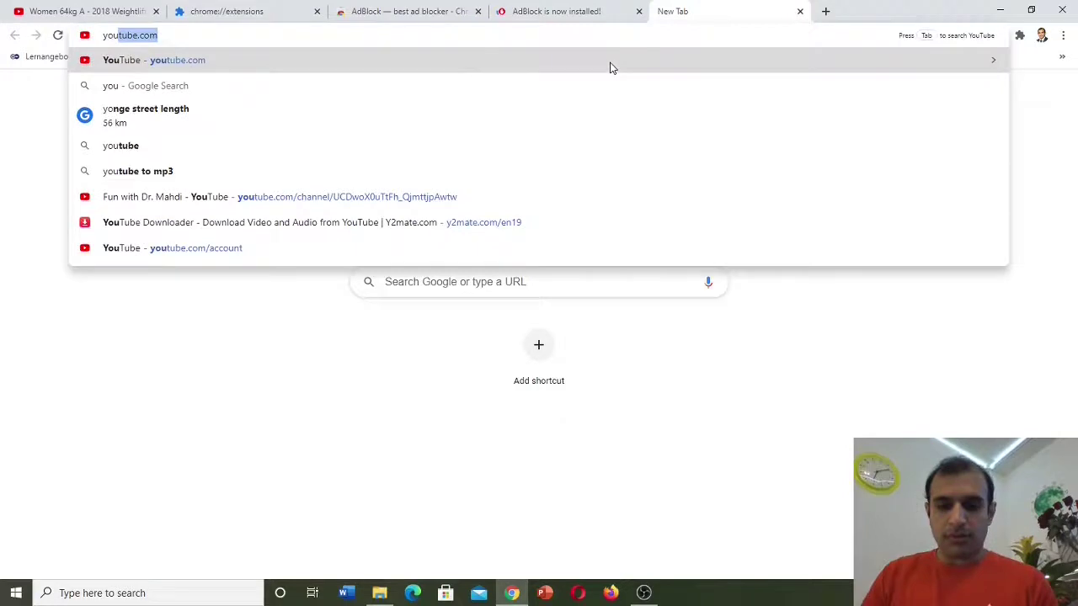
pyautogui.click(612, 67)
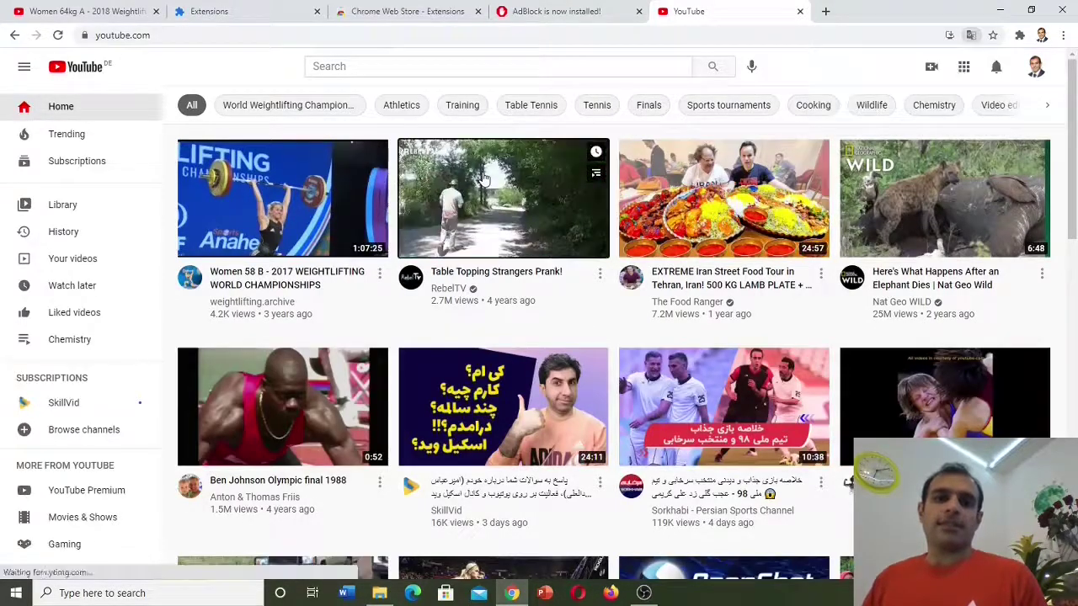
pyautogui.click(484, 179)
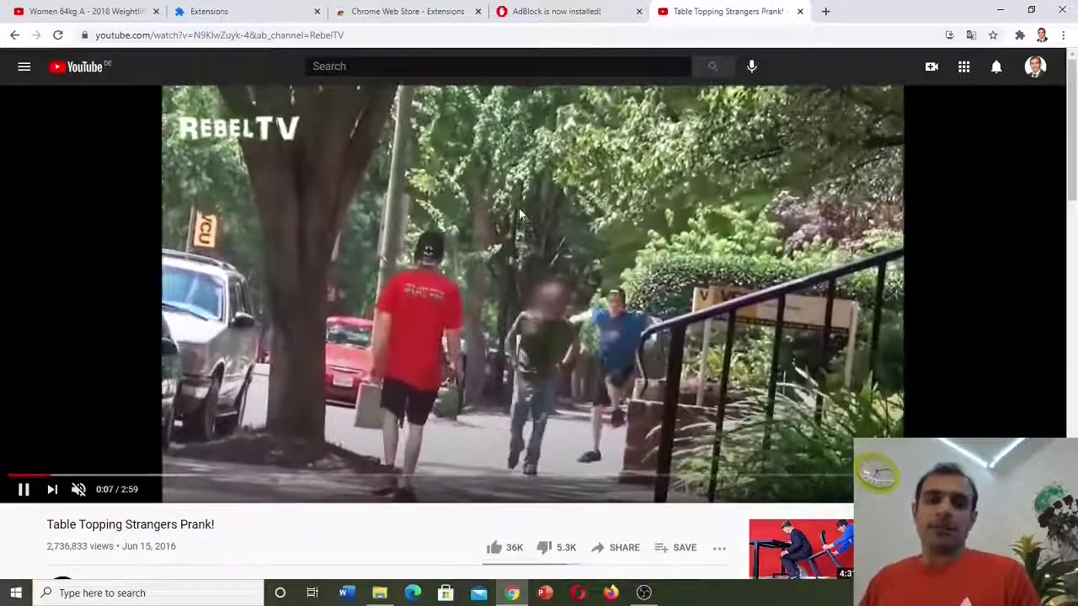
pyautogui.click(518, 207)
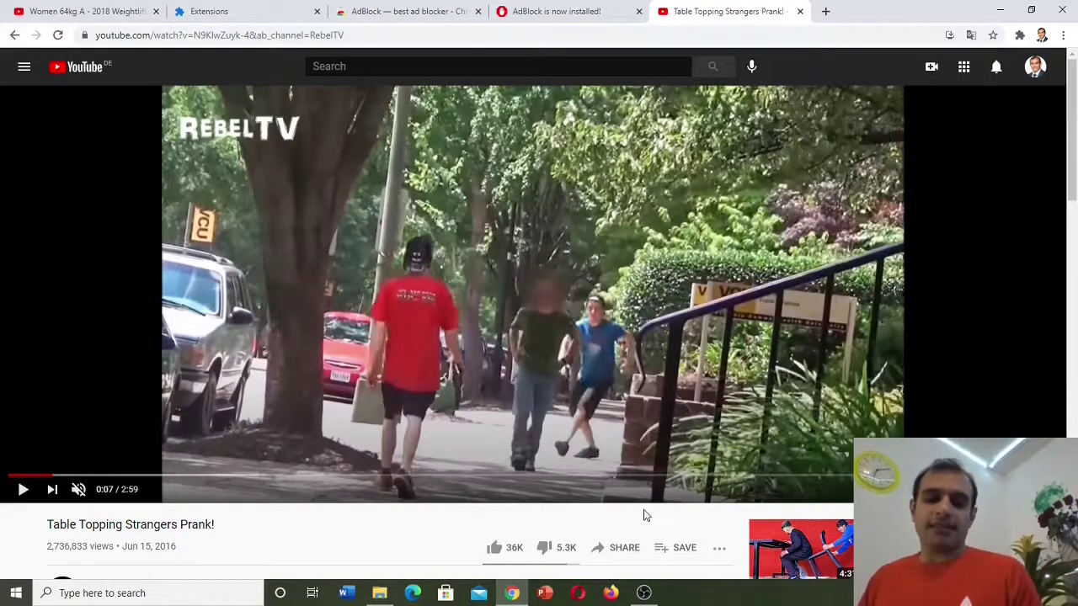
# - Launch Firefox, dismiss the default-browser prompt, and search add-ons for 'adblock' from the Add-ons Manager
pyautogui.click(612, 594)
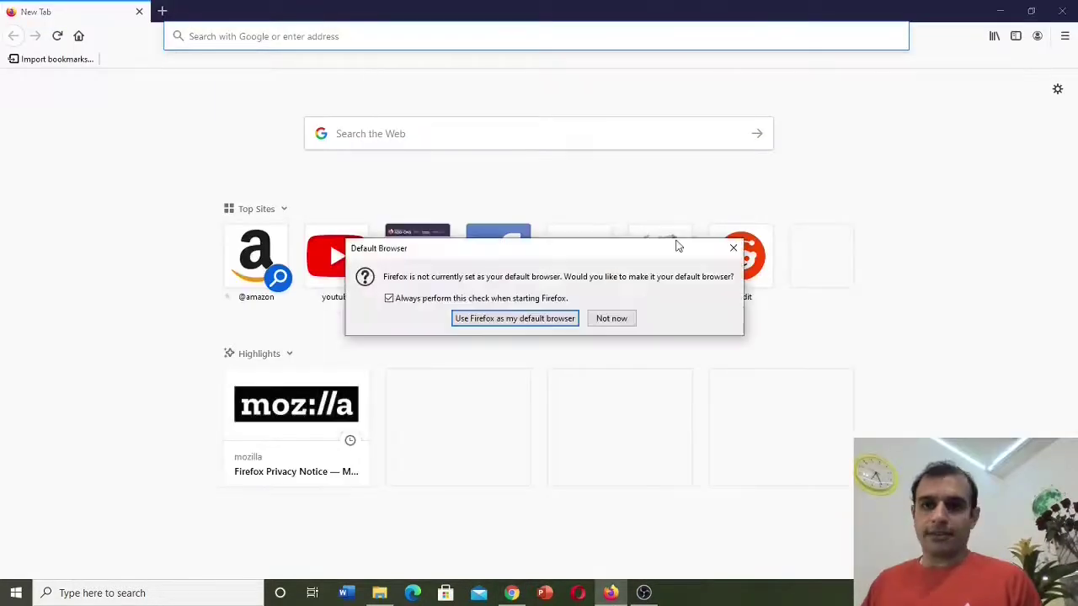
pyautogui.click(732, 249)
pyautogui.click(1064, 36)
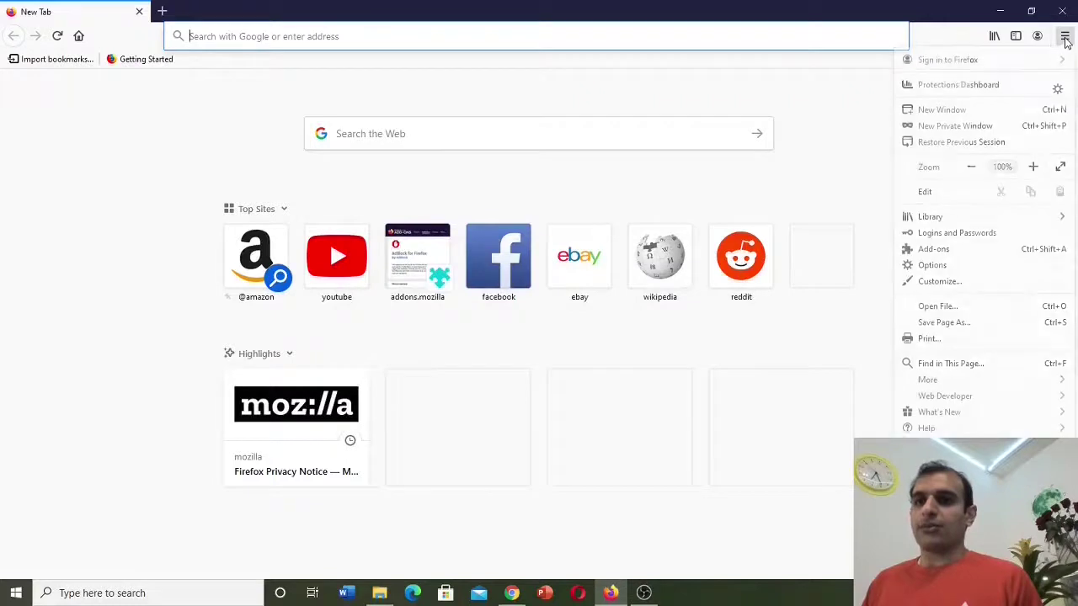
pyautogui.click(933, 250)
pyautogui.click(547, 72)
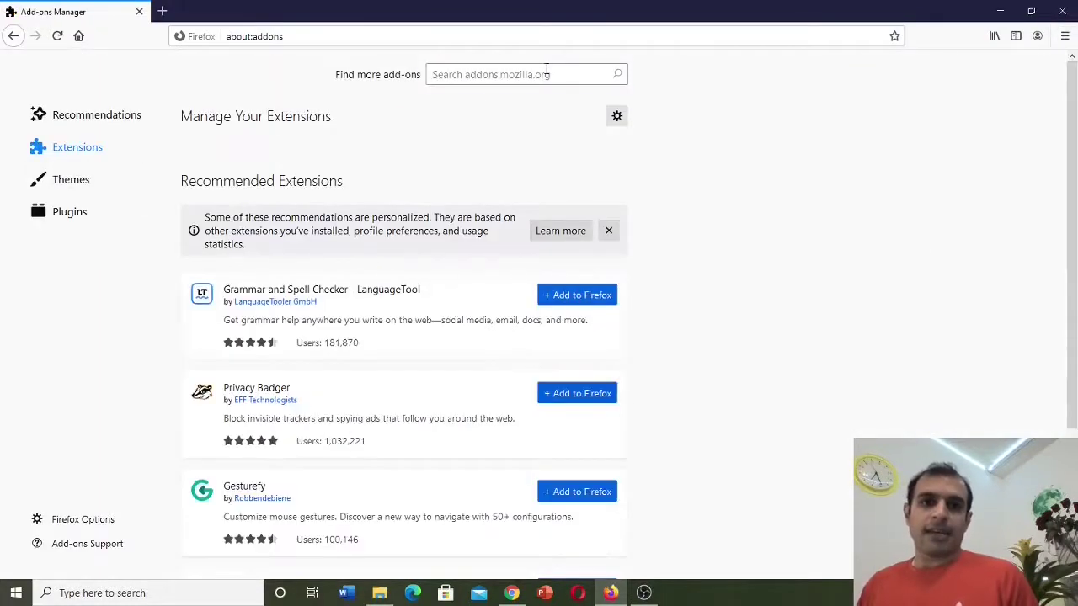
pyautogui.write('adblock')
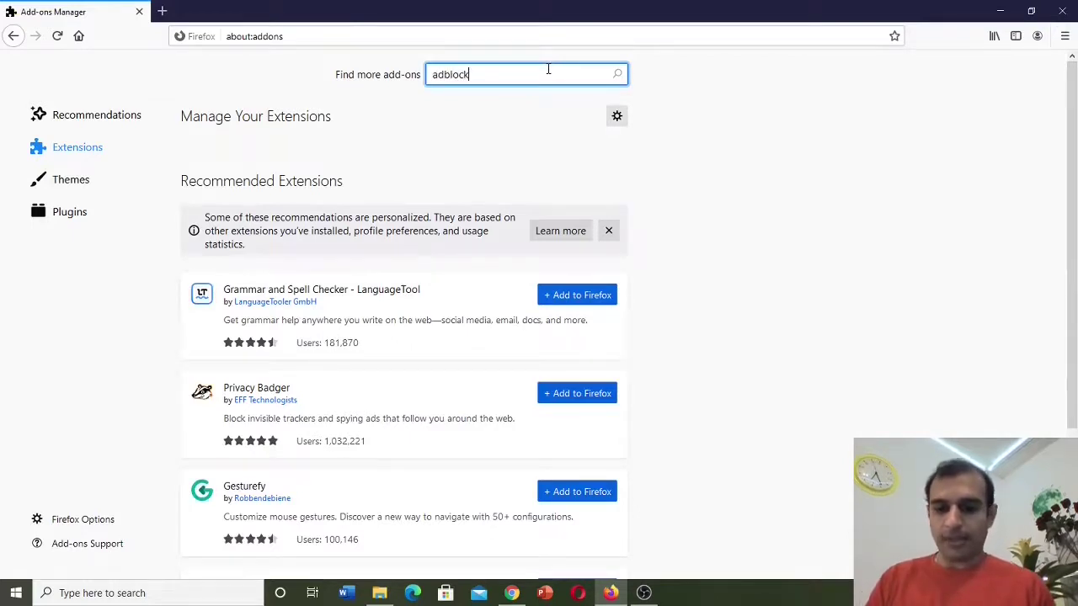
pyautogui.press('Return')
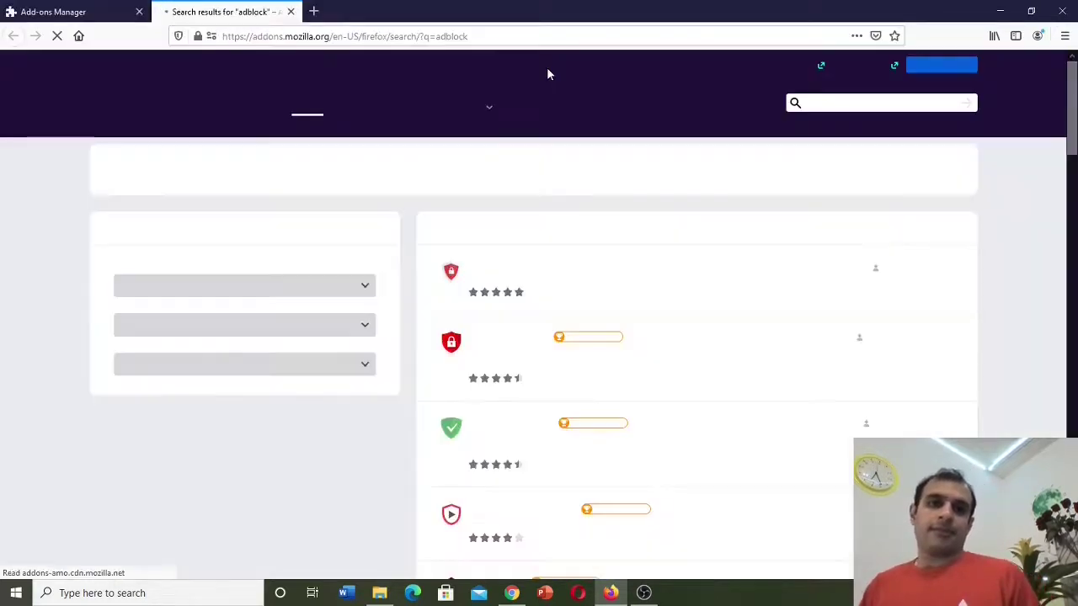
# - Find AdBlock for Firefox in the results and add it, approving its permissions
pyautogui.scroll(-3, 662, 362)
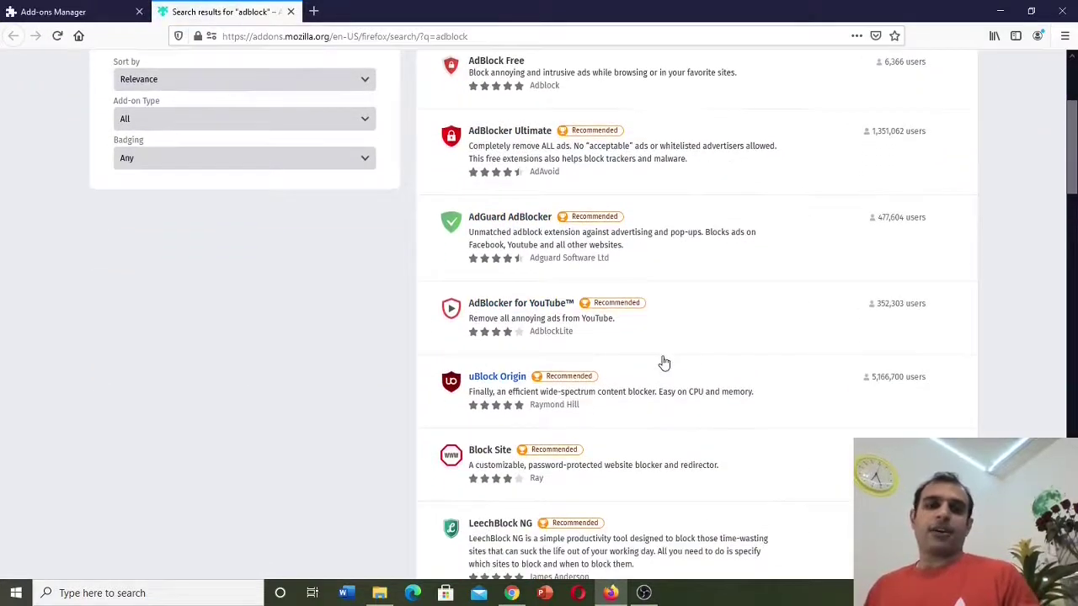
pyautogui.scroll(-2, 662, 362)
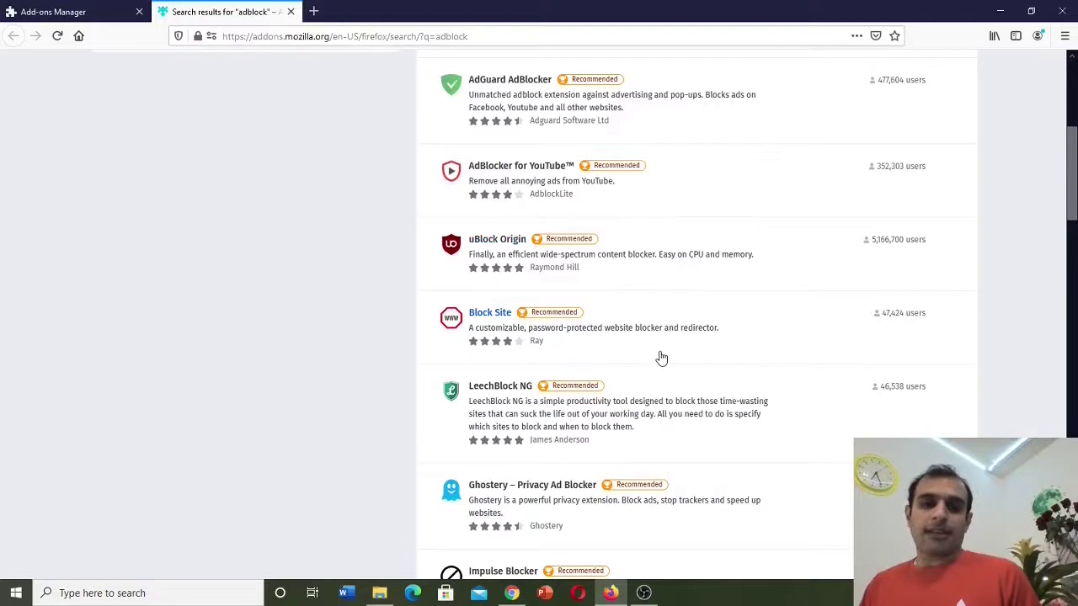
pyautogui.scroll(-3, 662, 359)
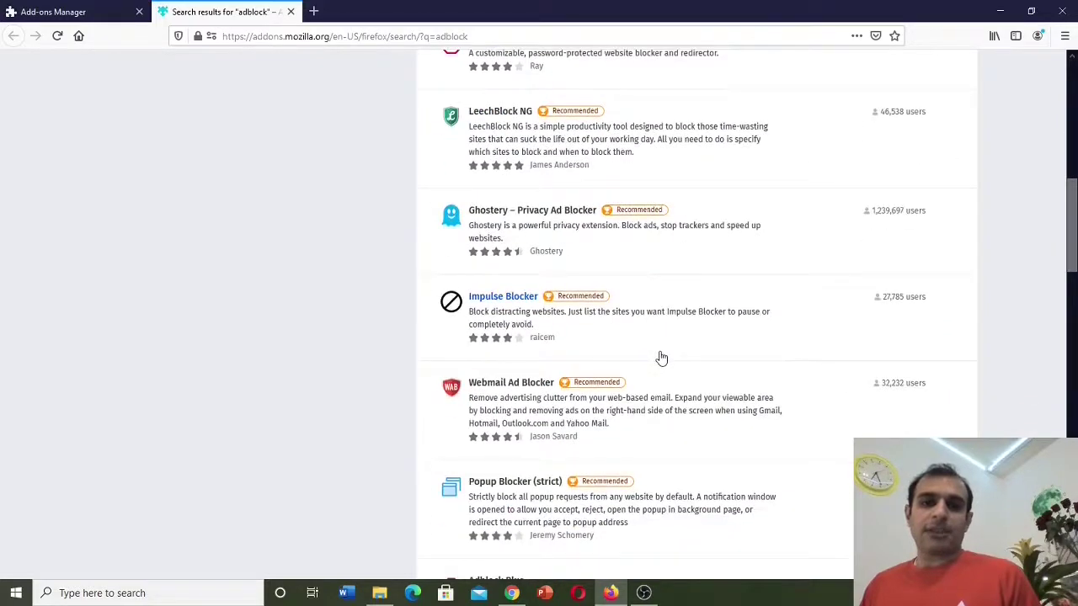
pyautogui.scroll(-3, 662, 359)
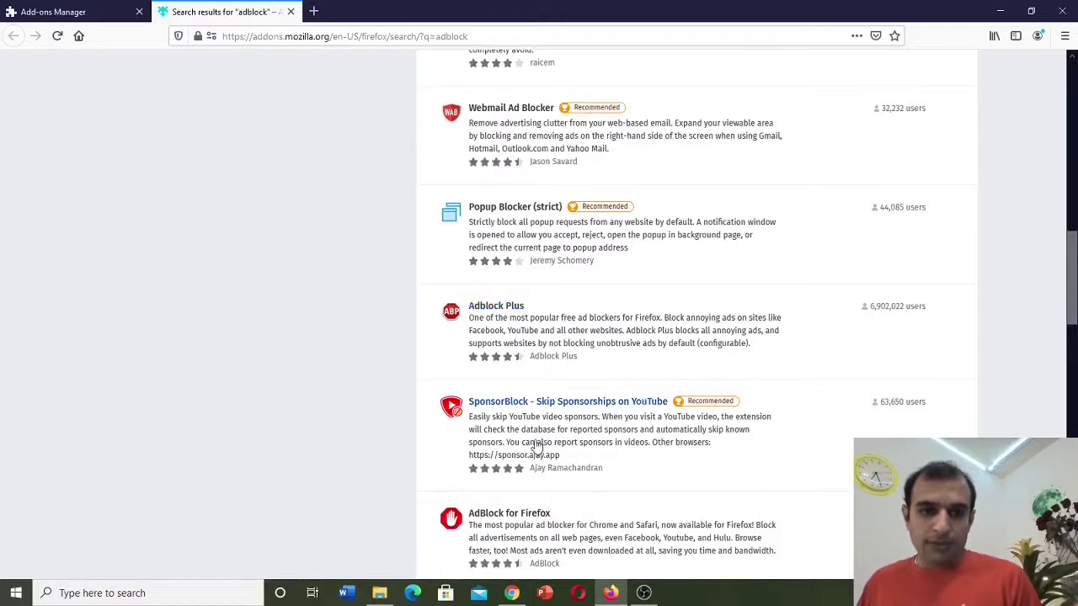
pyautogui.scroll(-2, 534, 440)
pyautogui.click(499, 379)
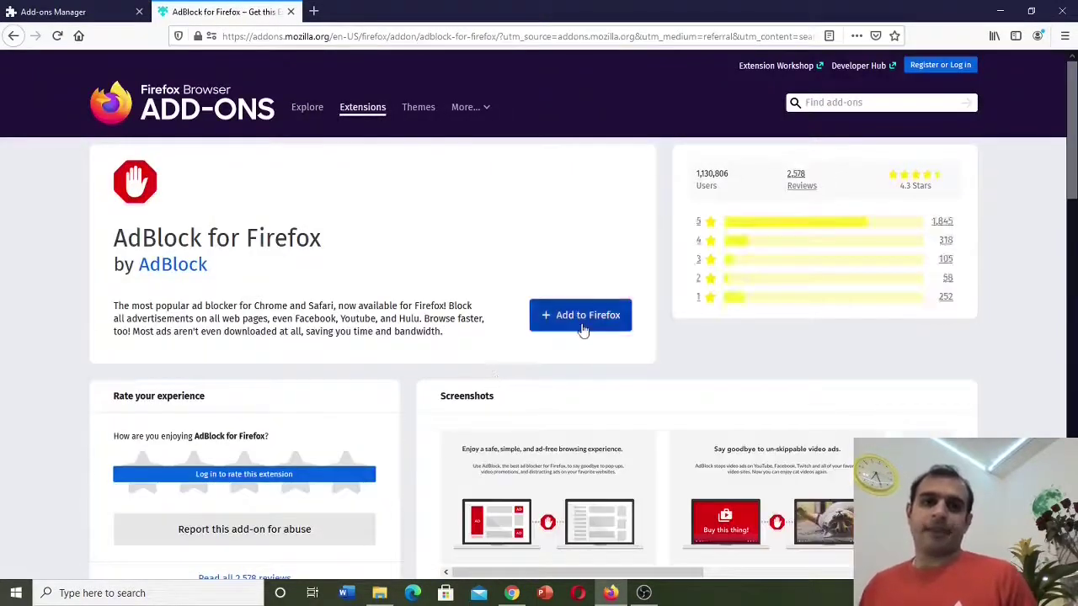
pyautogui.click(579, 320)
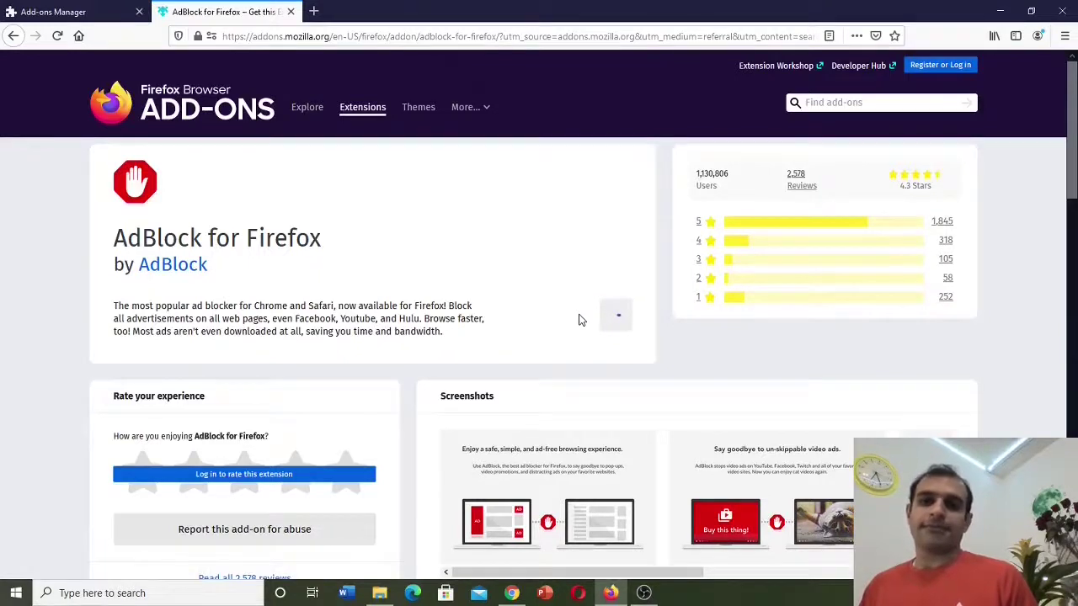
pyautogui.click(277, 190)
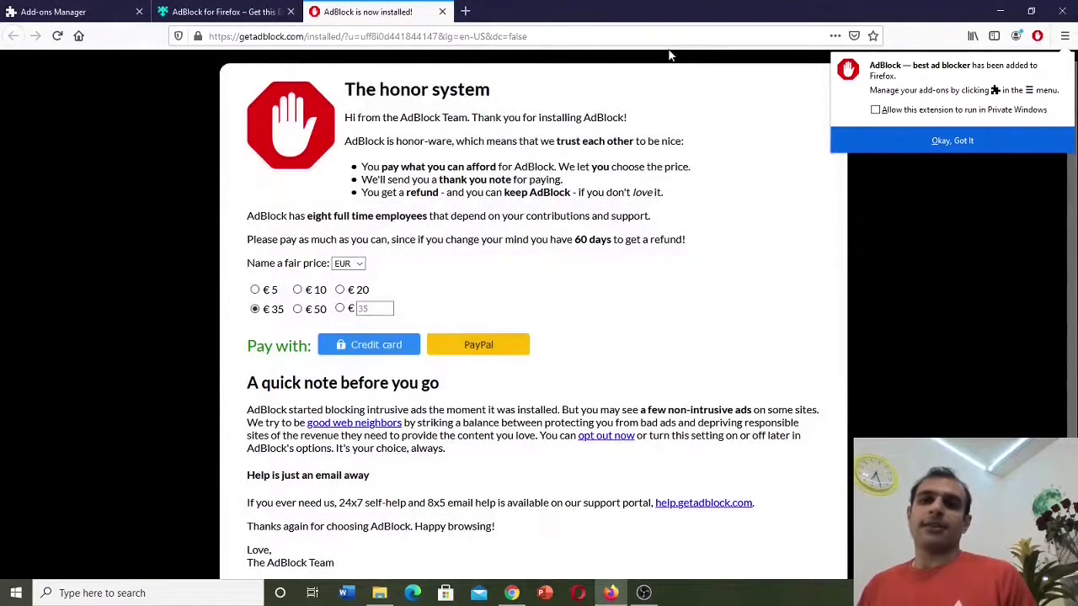
# - Close Firefox with all its tabs and relaunch it from the taskbar
pyautogui.click(1063, 12)
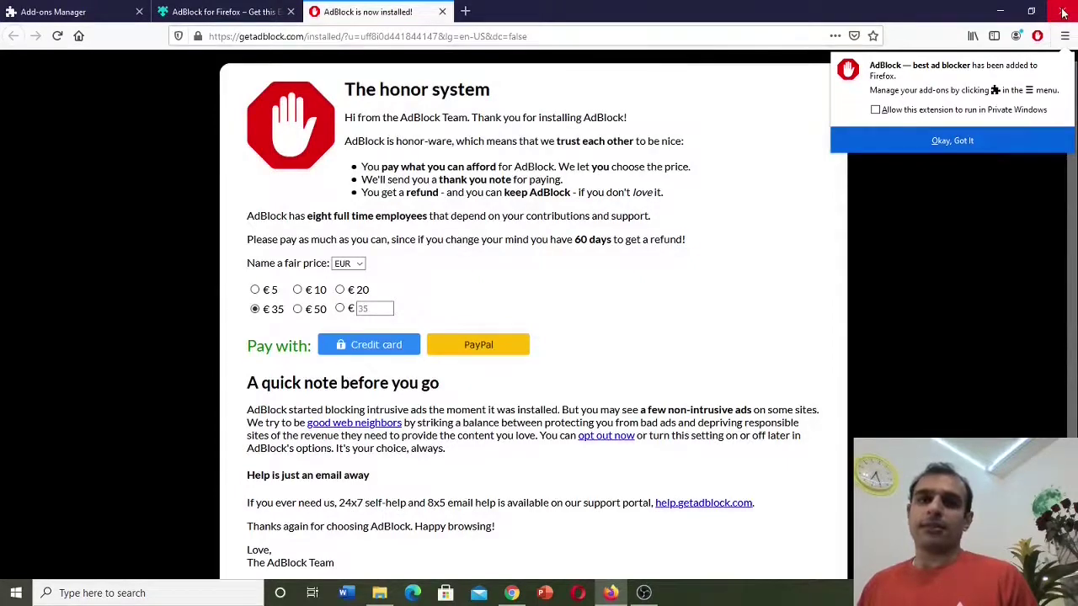
pyautogui.click(510, 319)
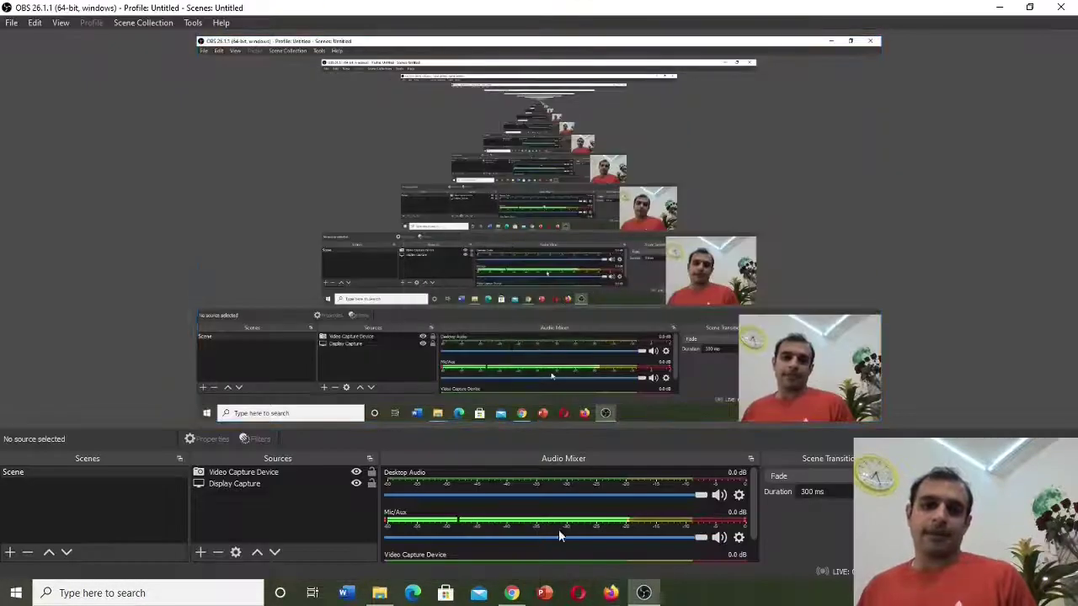
pyautogui.click(614, 593)
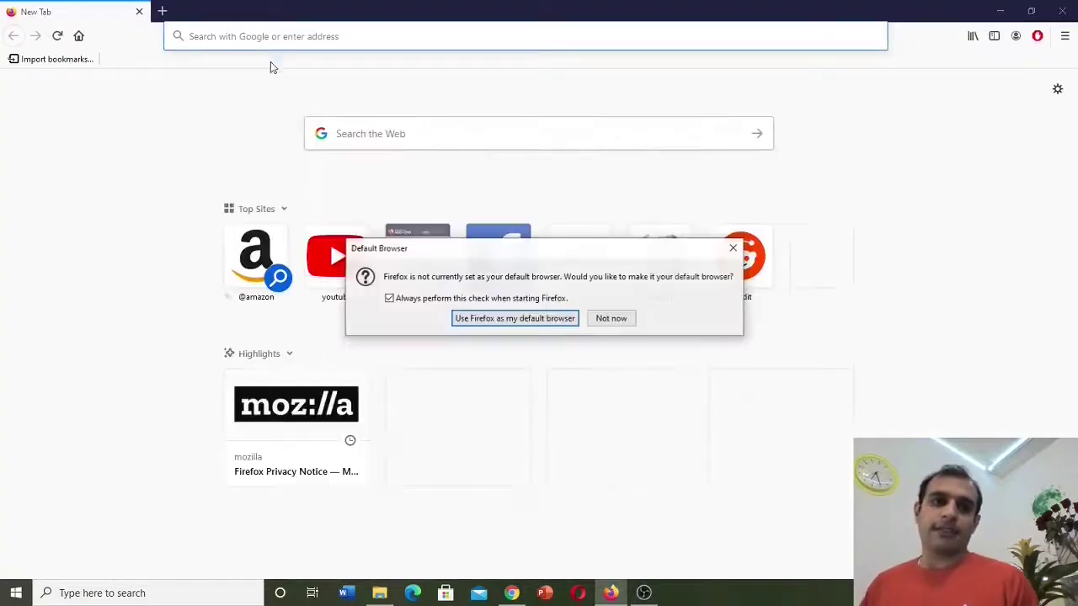
# - Dismiss the default-browser prompt, open YouTube from the top sites, and play 'Giant Pie In The Face Prank'
pyautogui.click(734, 250)
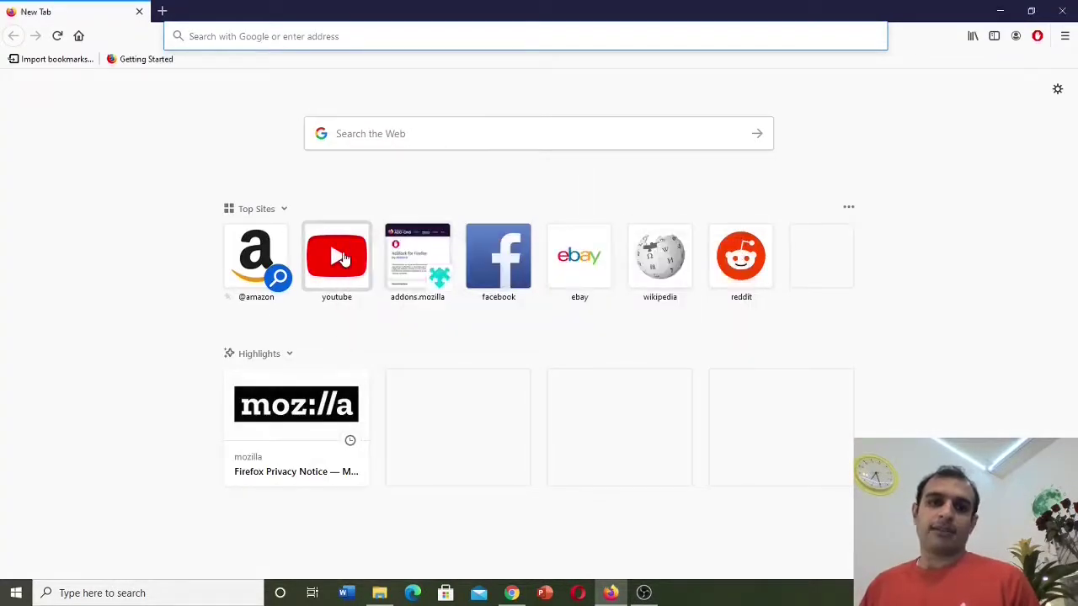
pyautogui.click(337, 257)
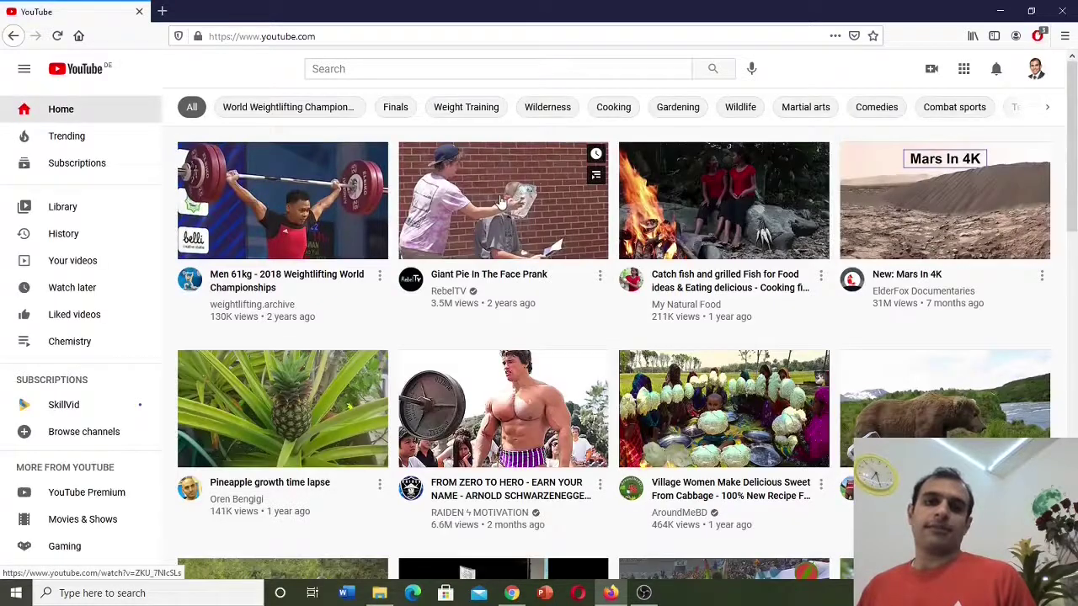
pyautogui.click(501, 202)
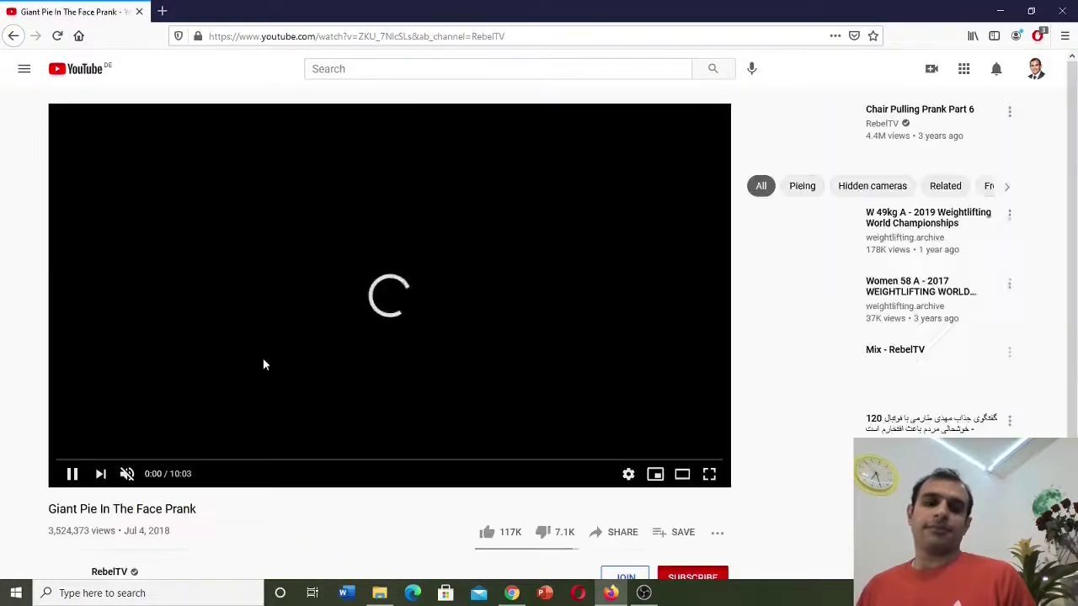